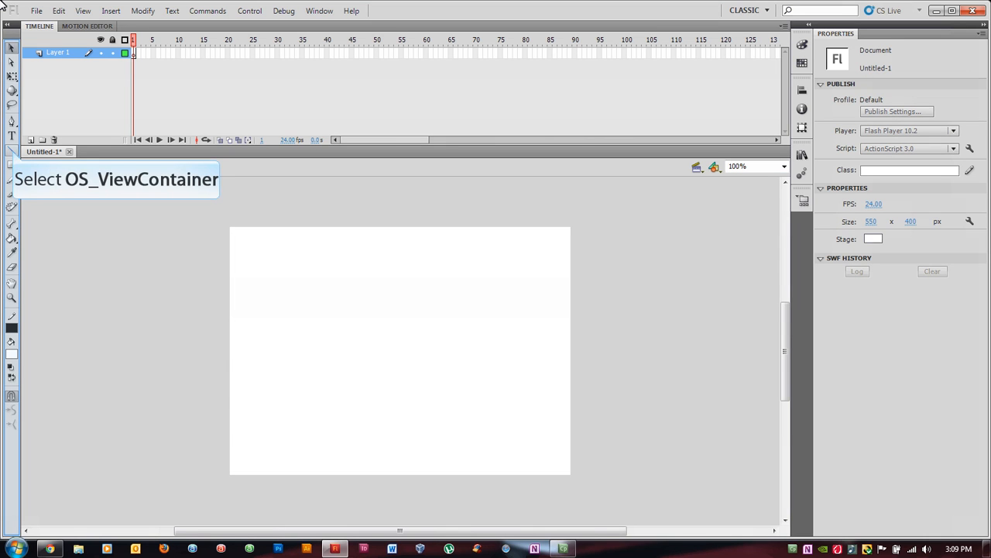
Step: Draw a horizontal line with a 1.00 stroke near the stage's upper edge and one about 137 px long with a 20.20 stroke below it
{"action": "left_click", "coordinate": [12, 155]}
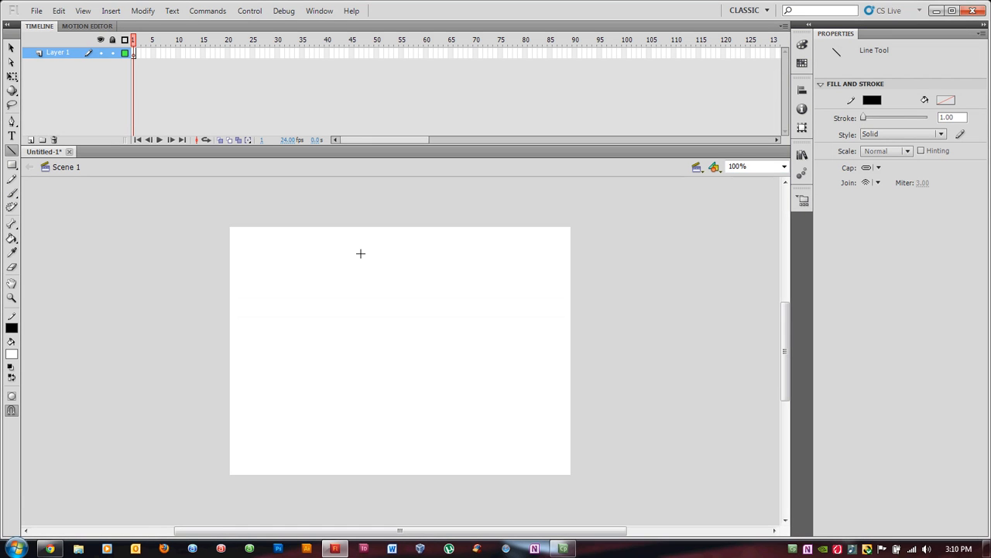
{"action": "left_click_drag", "start_coordinate": [365, 256], "coordinate": [442, 256]}
{"action": "left_click_drag", "start_coordinate": [863, 122], "coordinate": [868, 123]}
{"action": "left_click_drag", "start_coordinate": [368, 275], "coordinate": [451, 275]}
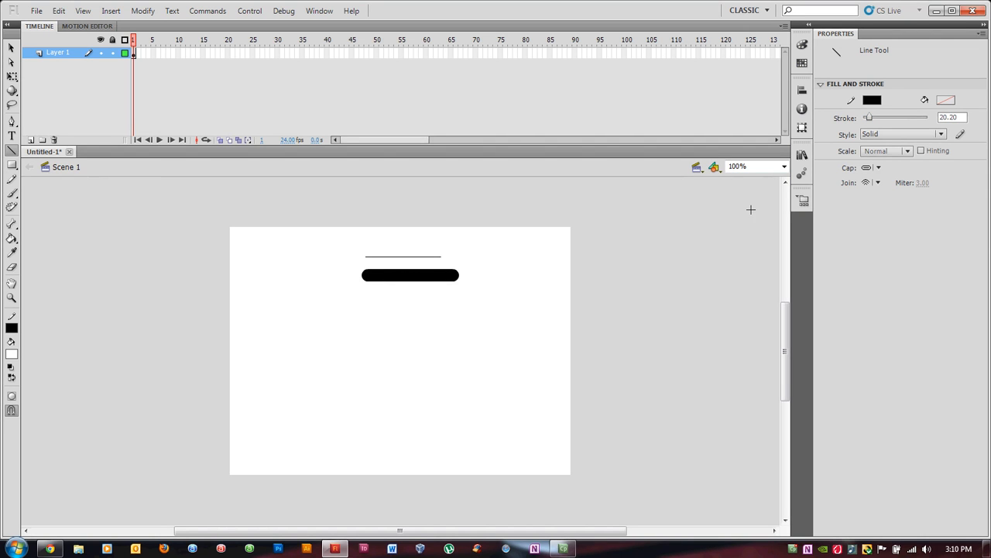
Step: Draw a Dashed horizontal line about 166 px long with the 20.20 stroke below the thick solid line
{"action": "left_click", "coordinate": [941, 135]}
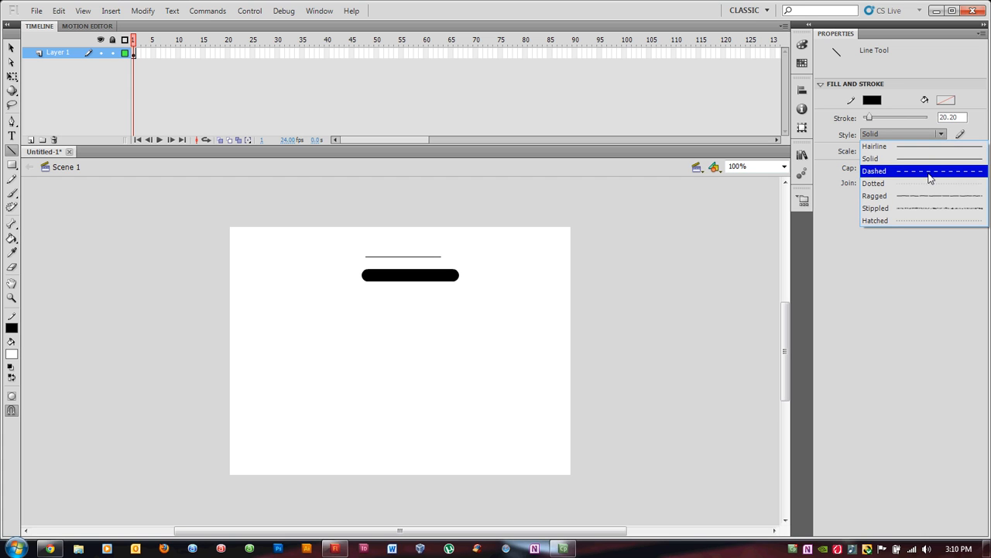
{"action": "left_click", "coordinate": [929, 173]}
{"action": "left_click_drag", "start_coordinate": [368, 298], "coordinate": [466, 298]}
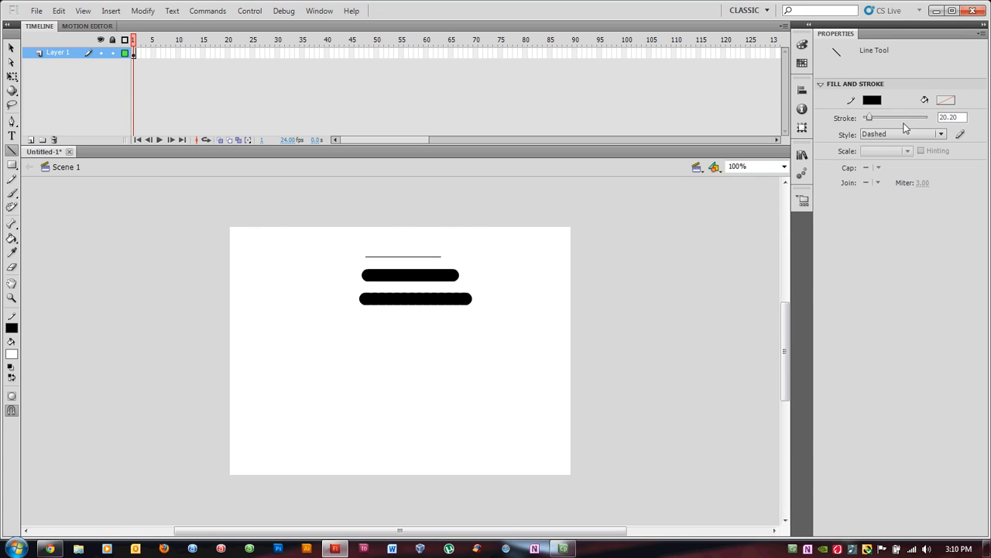
Step: Set the stroke height to 1 and draw a thin dashed line about 183 px long beneath the thick dashed one
{"action": "left_click_drag", "start_coordinate": [869, 117], "coordinate": [864, 121]}
{"action": "left_click", "coordinate": [949, 117]}
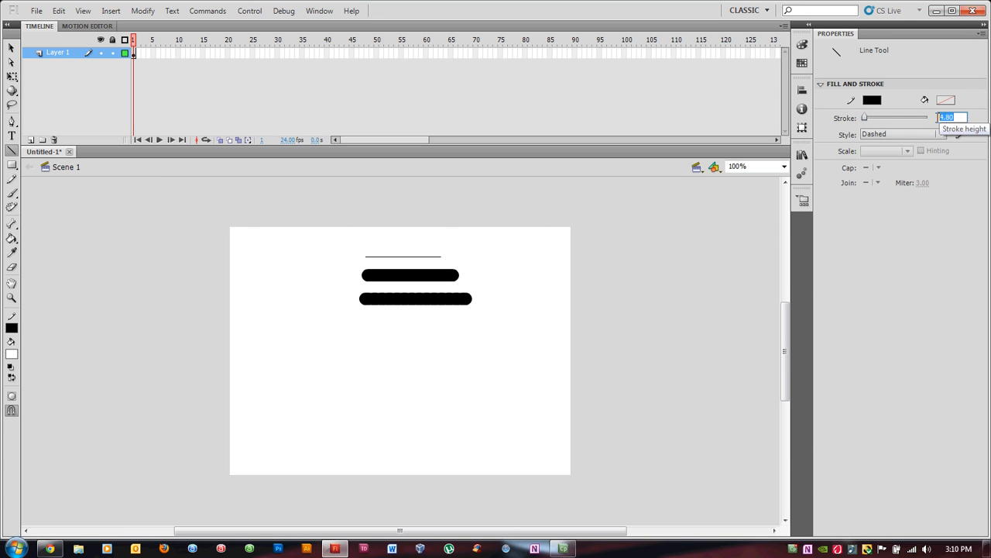
{"action": "type", "text": "1"}
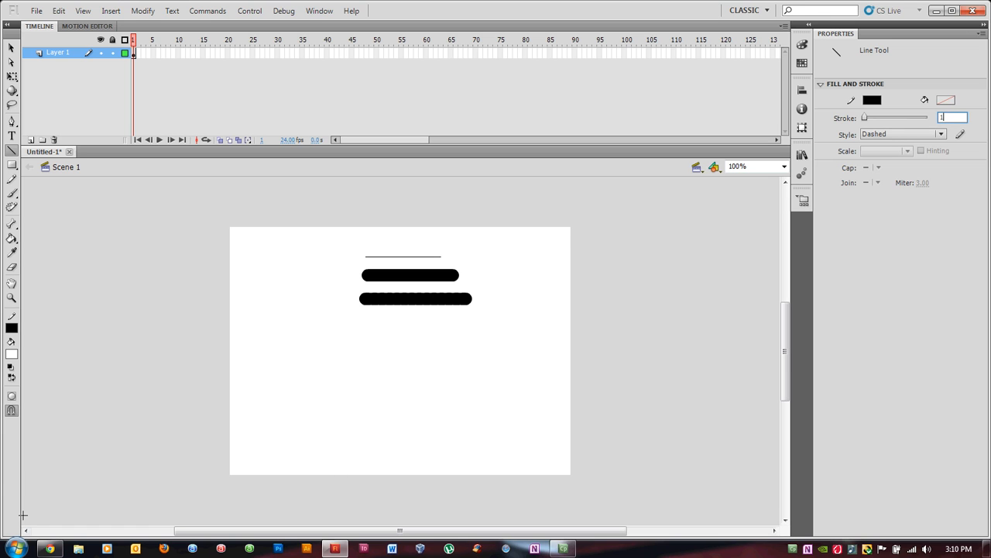
{"action": "left_click_drag", "start_coordinate": [364, 315], "coordinate": [479, 314]}
Step: Set the Line tool's stroke style back to Solid
{"action": "left_click", "coordinate": [942, 134]}
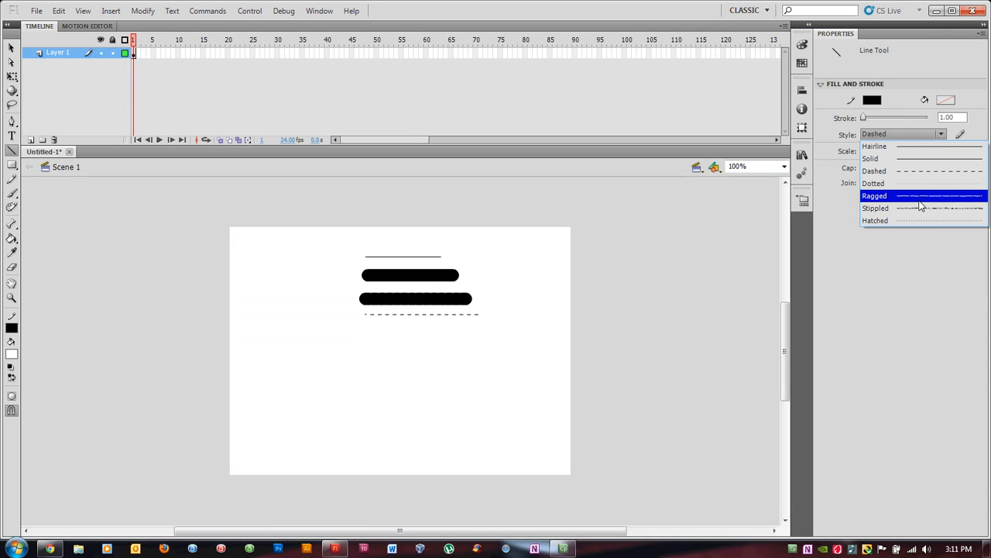
{"action": "left_click", "coordinate": [830, 137]}
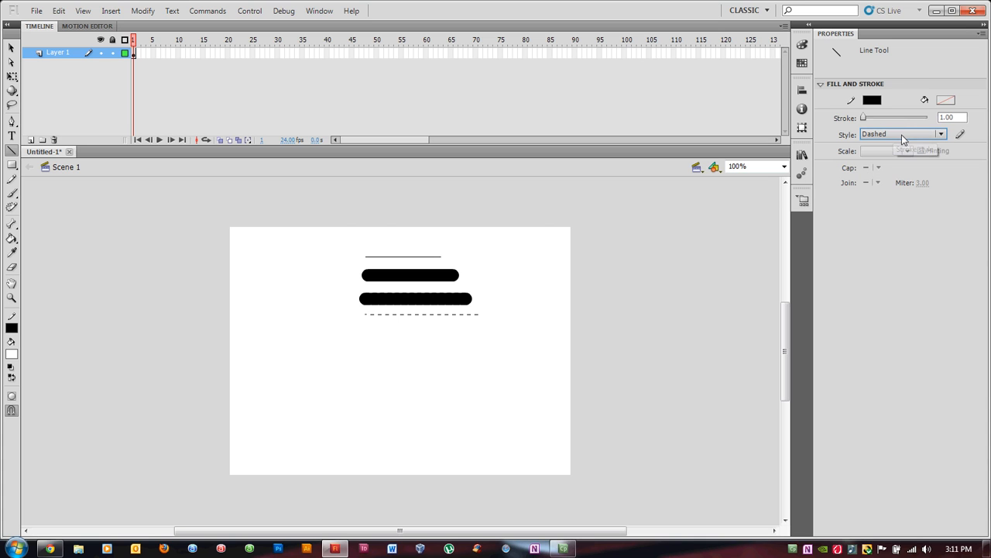
{"action": "left_click", "coordinate": [944, 135]}
{"action": "left_click", "coordinate": [898, 158]}
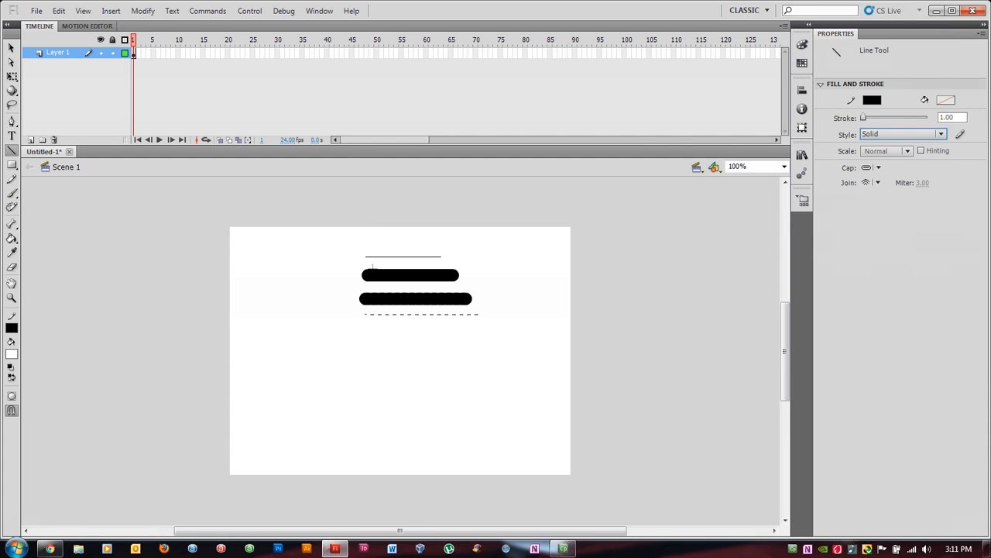
Step: Try the Square and None caps on the thick solid line and return its cap to Round
{"action": "left_click", "coordinate": [12, 47]}
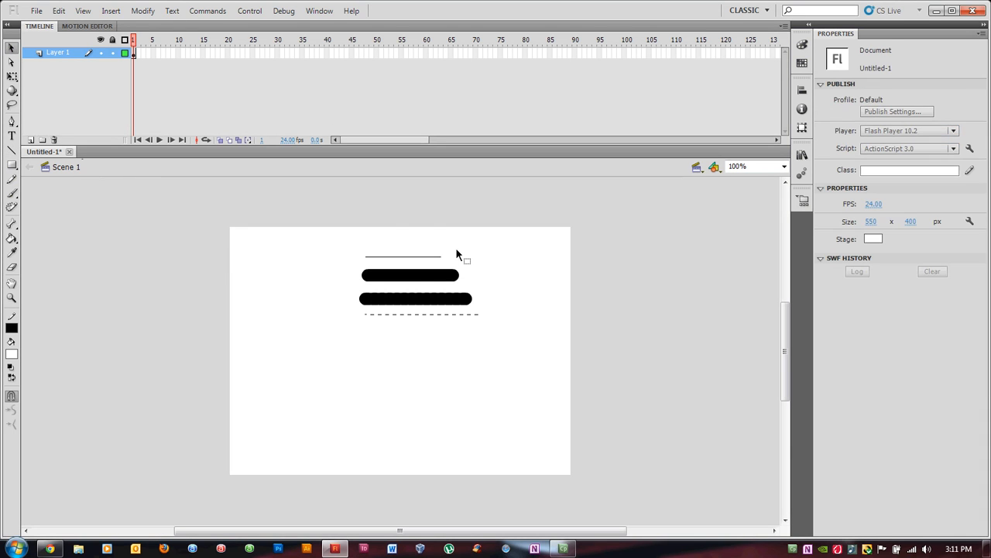
{"action": "left_click", "coordinate": [438, 279]}
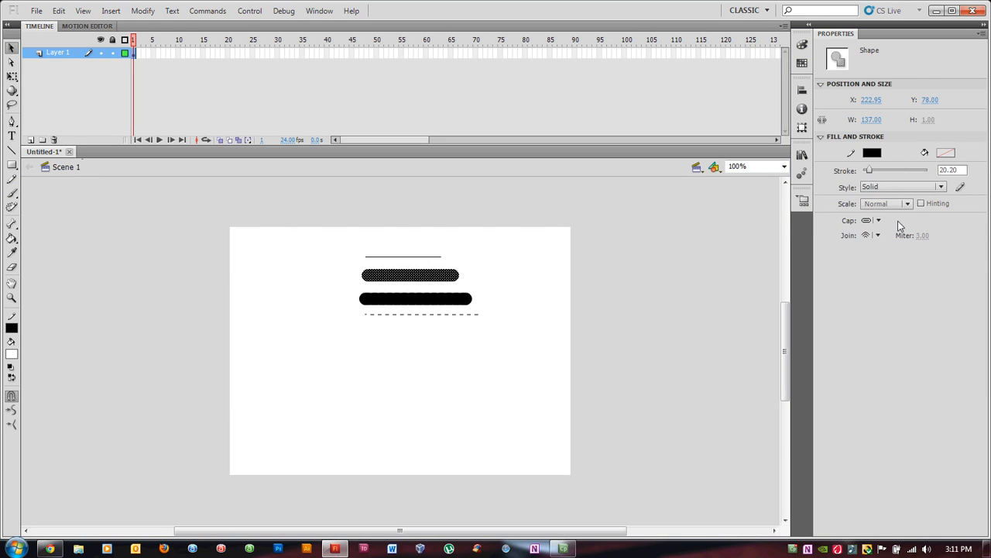
{"action": "left_click", "coordinate": [874, 221]}
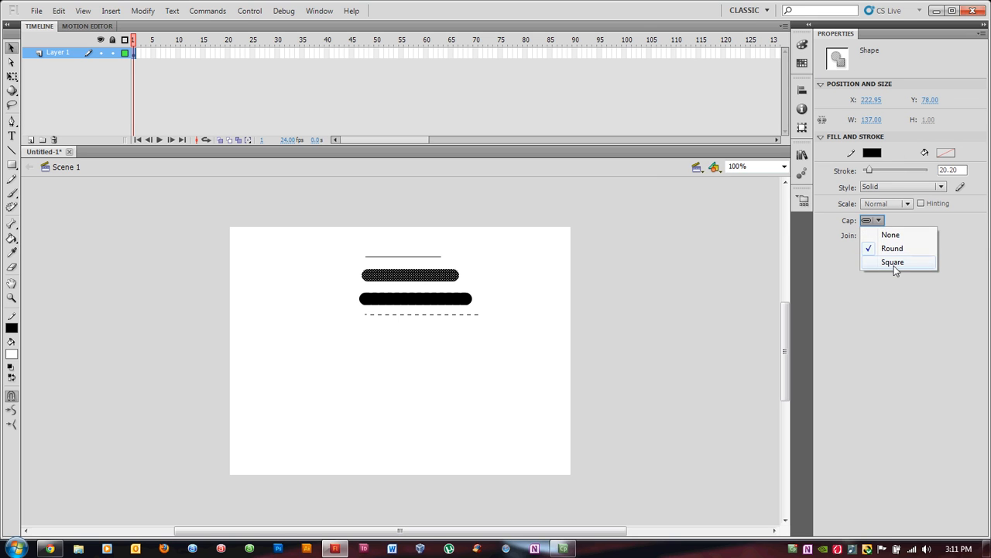
{"action": "left_click", "coordinate": [892, 263]}
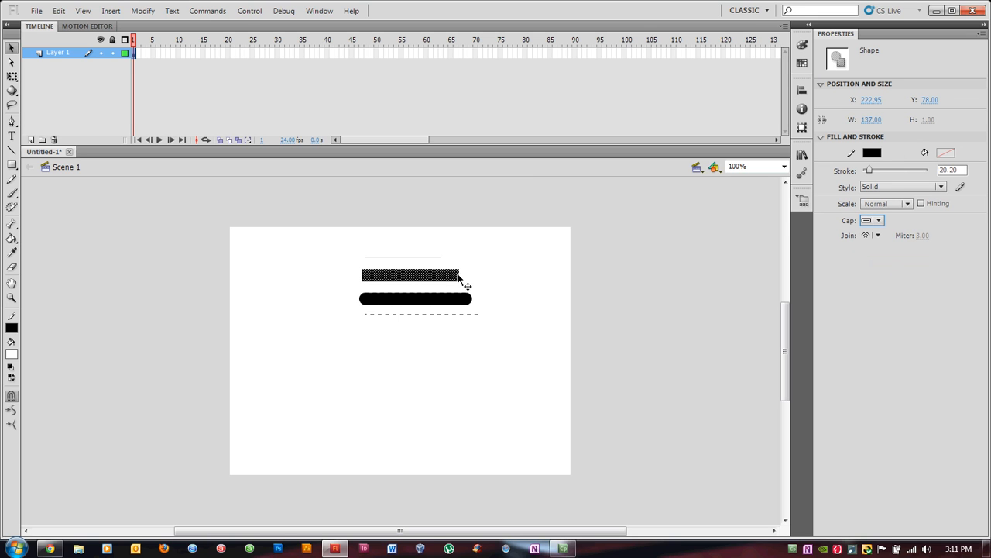
{"action": "left_click", "coordinate": [876, 220]}
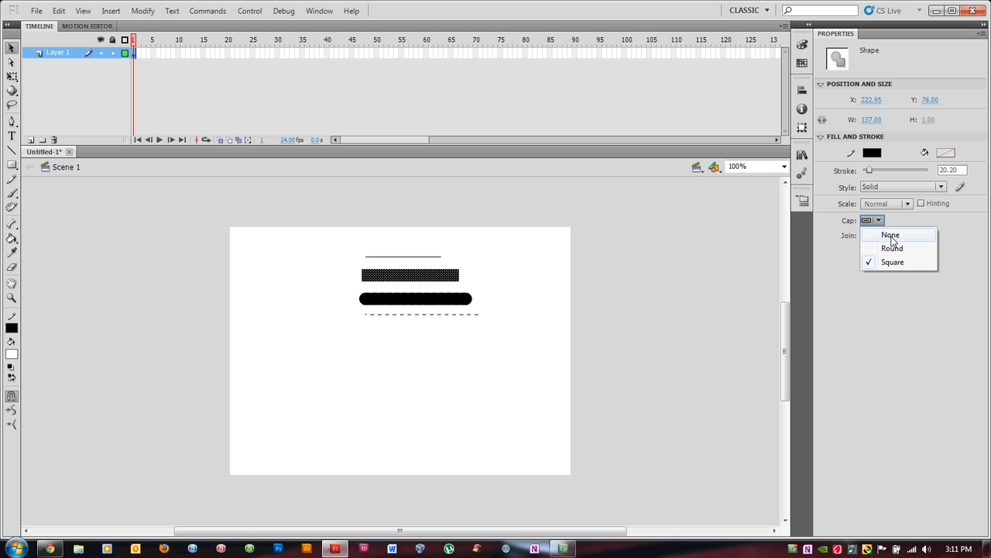
{"action": "left_click", "coordinate": [891, 235]}
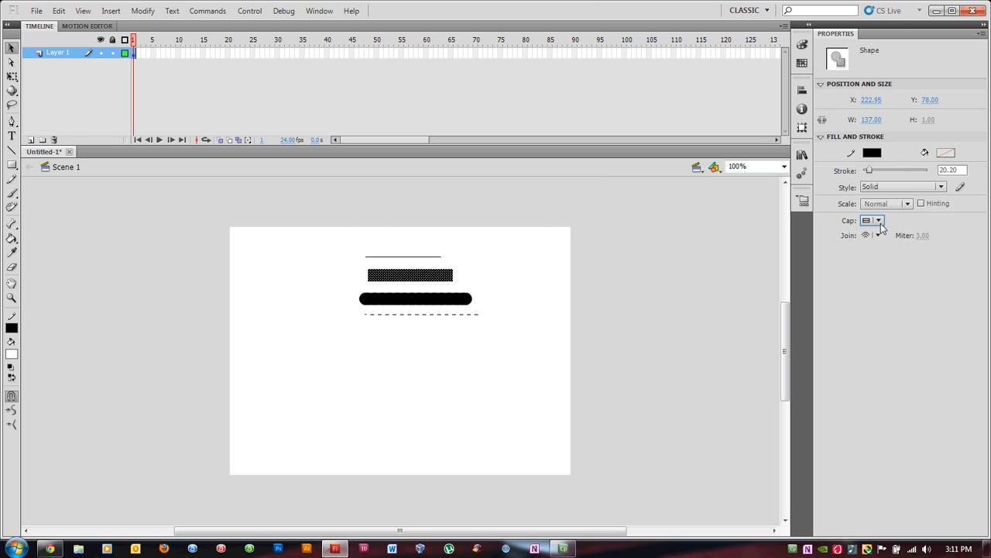
{"action": "left_click", "coordinate": [879, 221]}
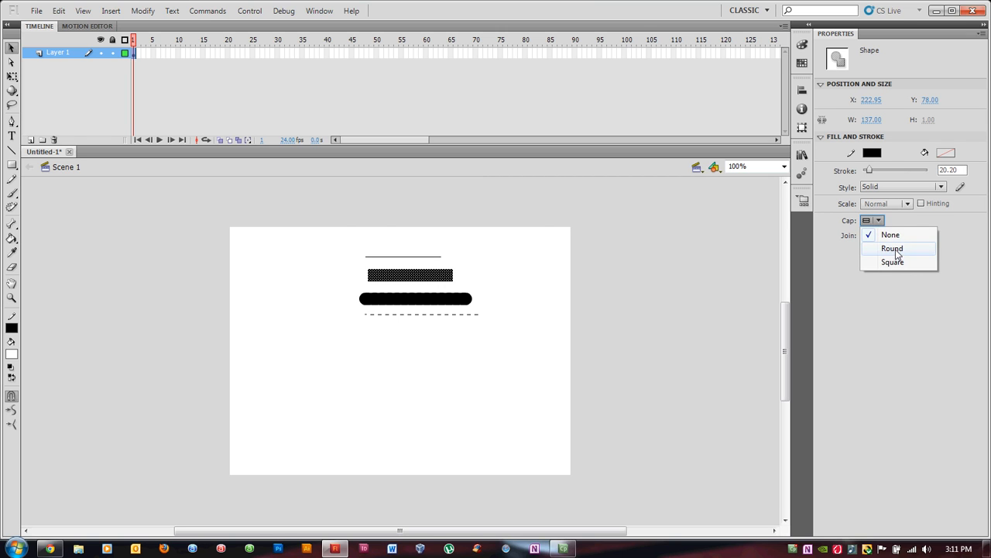
{"action": "left_click", "coordinate": [890, 249]}
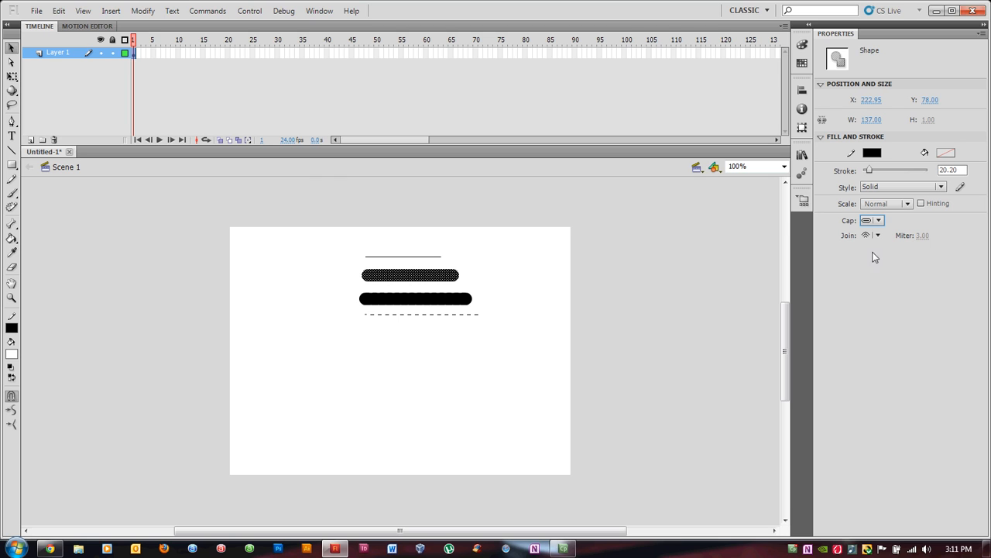
Step: Set the thick solid line's join to Miter and deselect the line
{"action": "left_click", "coordinate": [879, 236]}
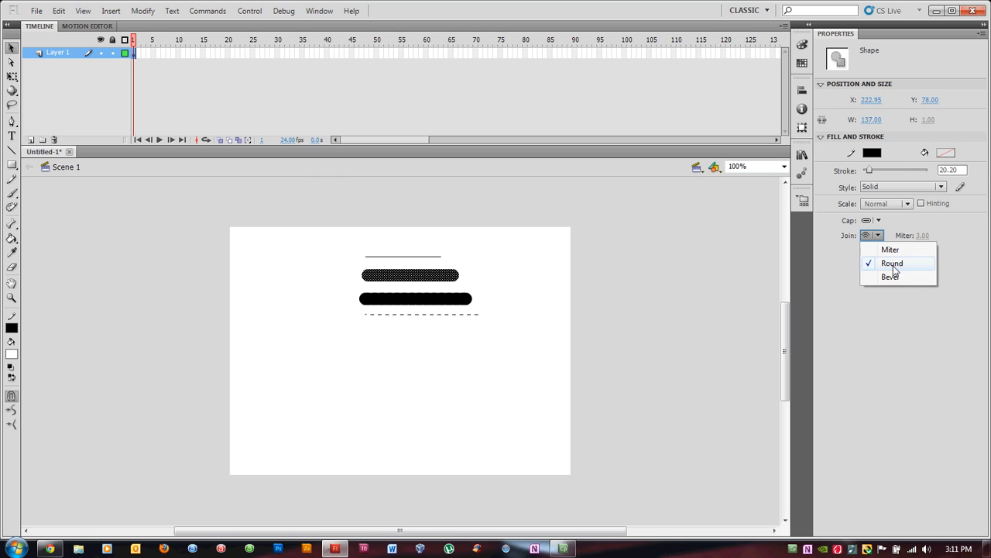
{"action": "left_click", "coordinate": [892, 254]}
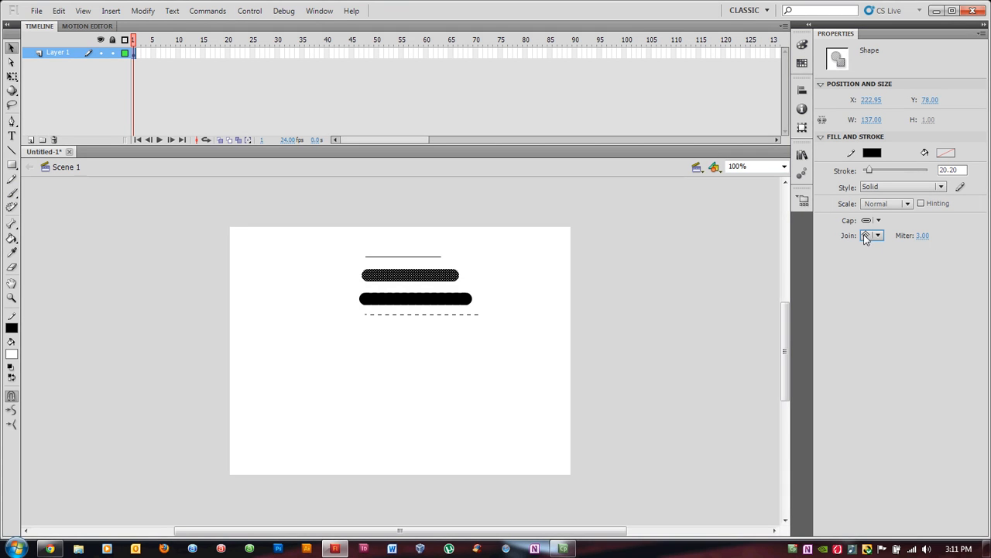
{"action": "left_click", "coordinate": [220, 250]}
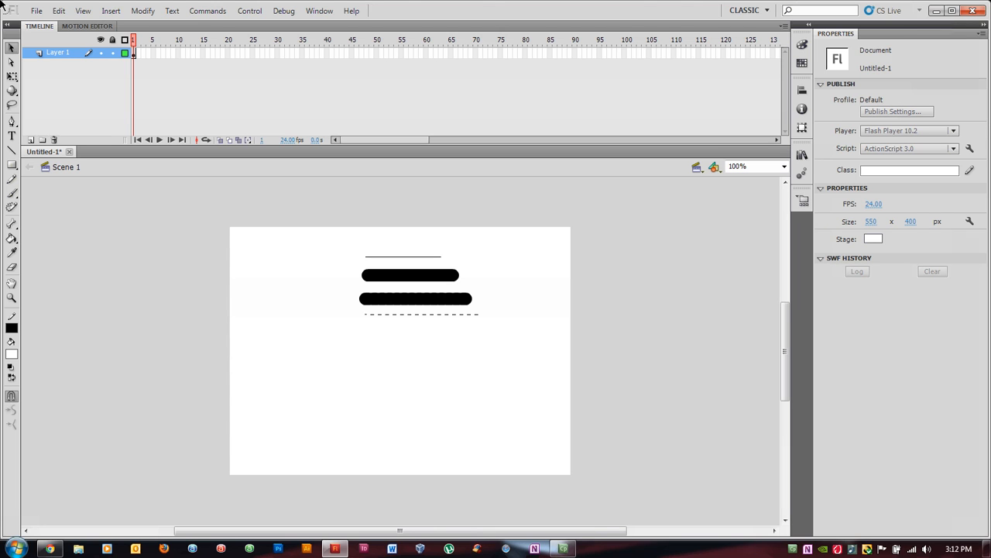
Step: Try the Hatched style on the thin dashed line at the bottom of the group and settle on Ragged
{"action": "mouse_move", "coordinate": [420, 314]}
{"action": "left_mouse_down"}
{"action": "mouse_move", "coordinate": [419, 352]}
{"action": "mouse_move", "coordinate": [408, 362]}
{"action": "mouse_move", "coordinate": [406, 339]}
{"action": "mouse_move", "coordinate": [489, 340]}
{"action": "mouse_move", "coordinate": [369, 330]}
{"action": "mouse_move", "coordinate": [425, 399]}
{"action": "mouse_move", "coordinate": [396, 419]}
{"action": "mouse_move", "coordinate": [398, 452]}
{"action": "mouse_move", "coordinate": [428, 389]}
{"action": "mouse_move", "coordinate": [420, 317]}
{"action": "mouse_move", "coordinate": [409, 328]}
{"action": "mouse_move", "coordinate": [365, 326]}
{"action": "mouse_move", "coordinate": [476, 326]}
{"action": "mouse_move", "coordinate": [411, 334]}
{"action": "mouse_move", "coordinate": [412, 315]}
{"action": "left_mouse_up"}
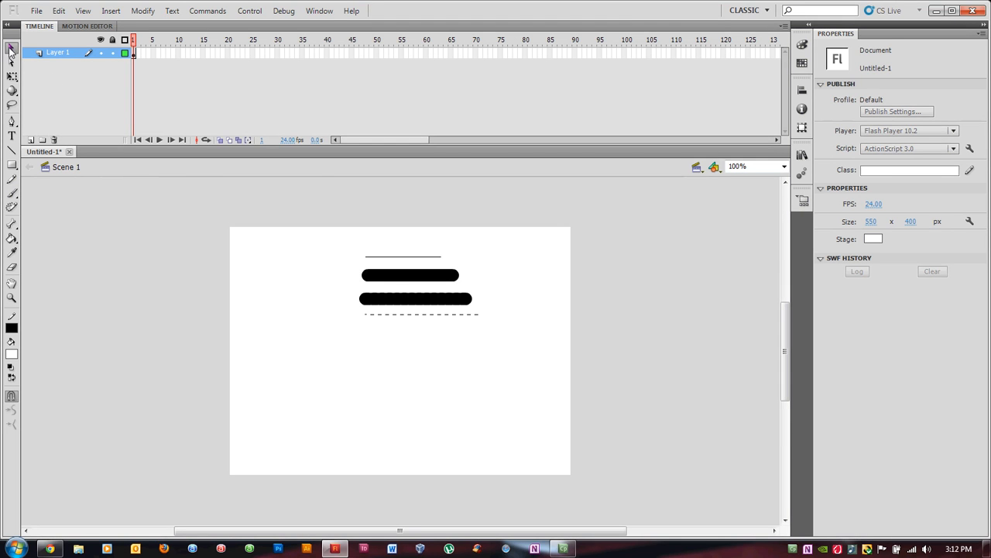
{"action": "left_click", "coordinate": [416, 314]}
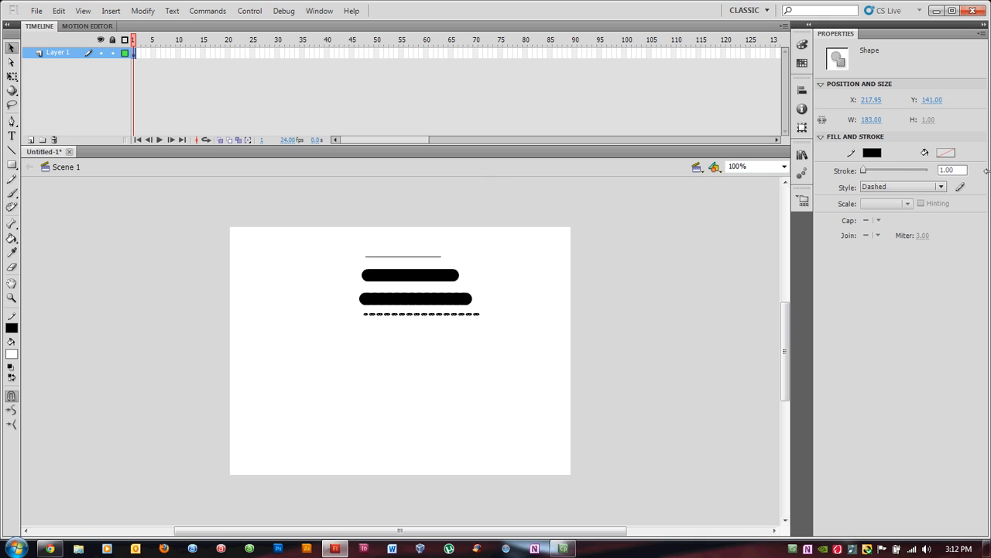
{"action": "left_click", "coordinate": [941, 187]}
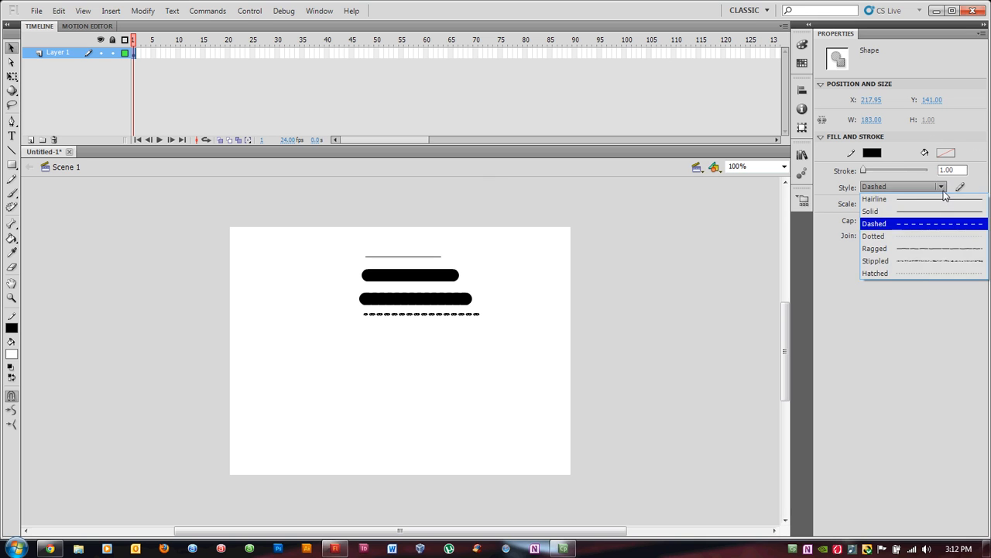
{"action": "left_click", "coordinate": [913, 275]}
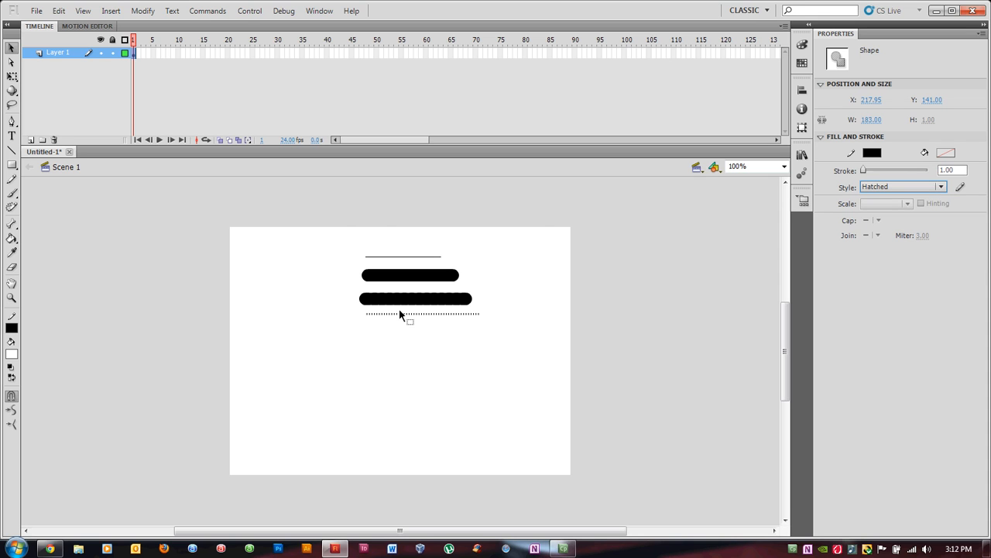
{"action": "left_click", "coordinate": [941, 188]}
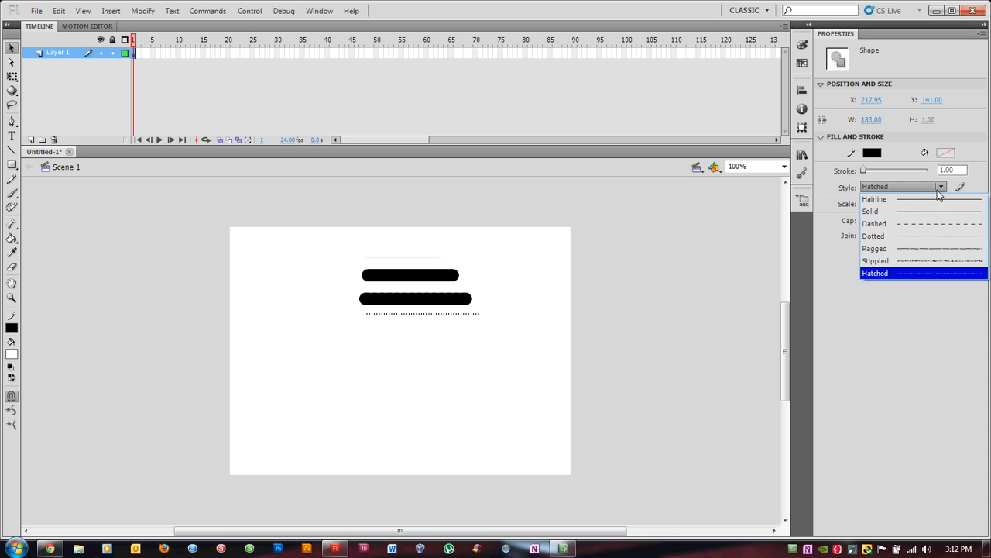
{"action": "left_click", "coordinate": [914, 248]}
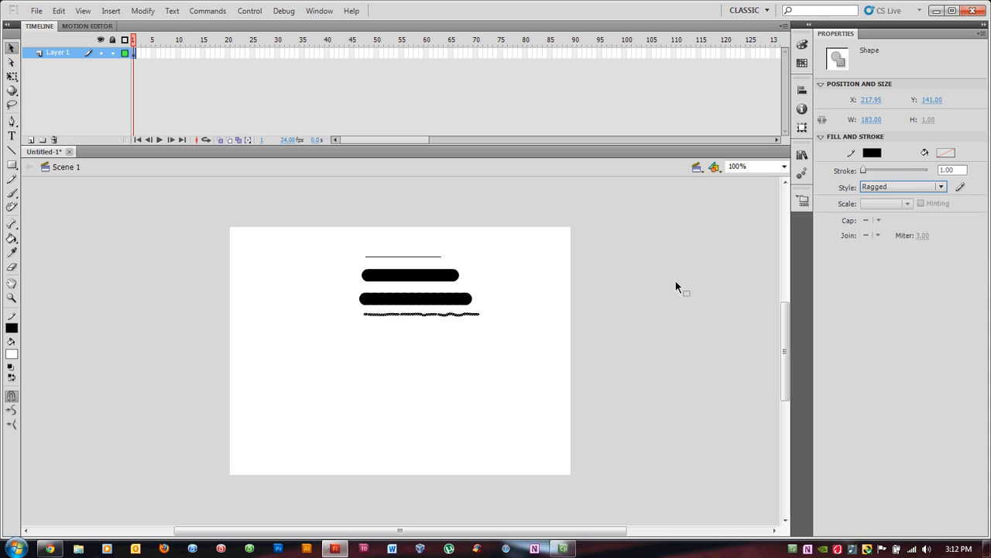
{"action": "left_click", "coordinate": [380, 329]}
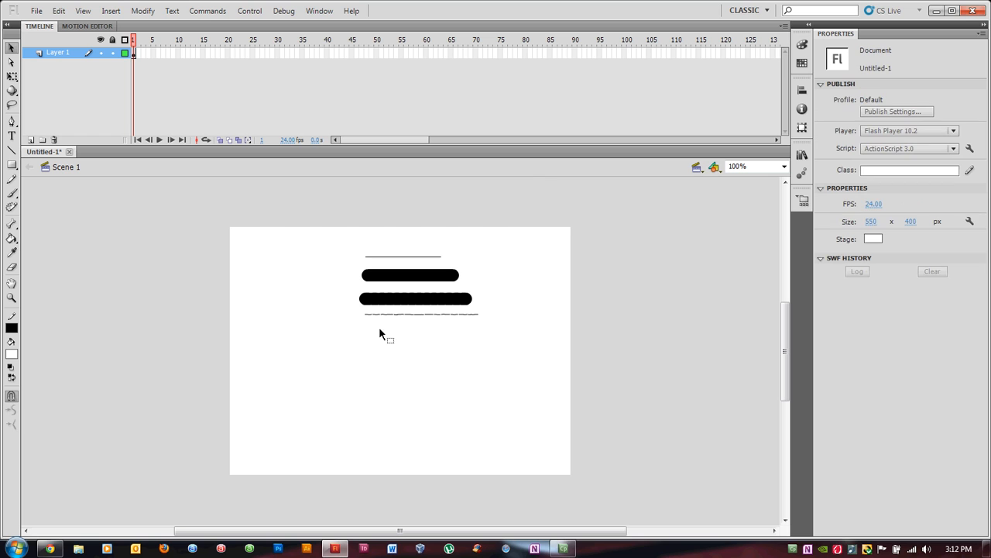
Step: Change the stroke color of the thick dashed line to green
{"action": "left_click", "coordinate": [434, 300]}
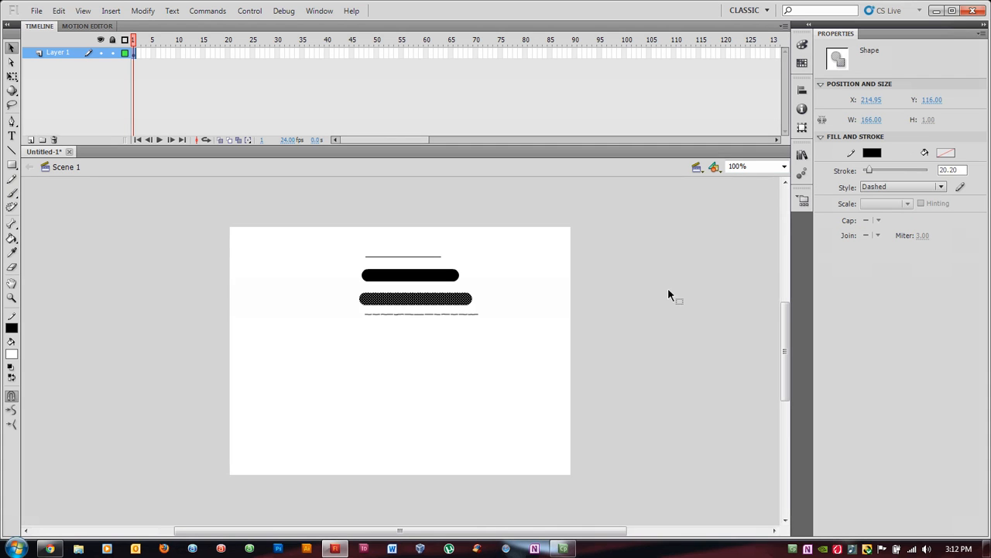
{"action": "left_click", "coordinate": [873, 153]}
{"action": "left_click", "coordinate": [865, 180]}
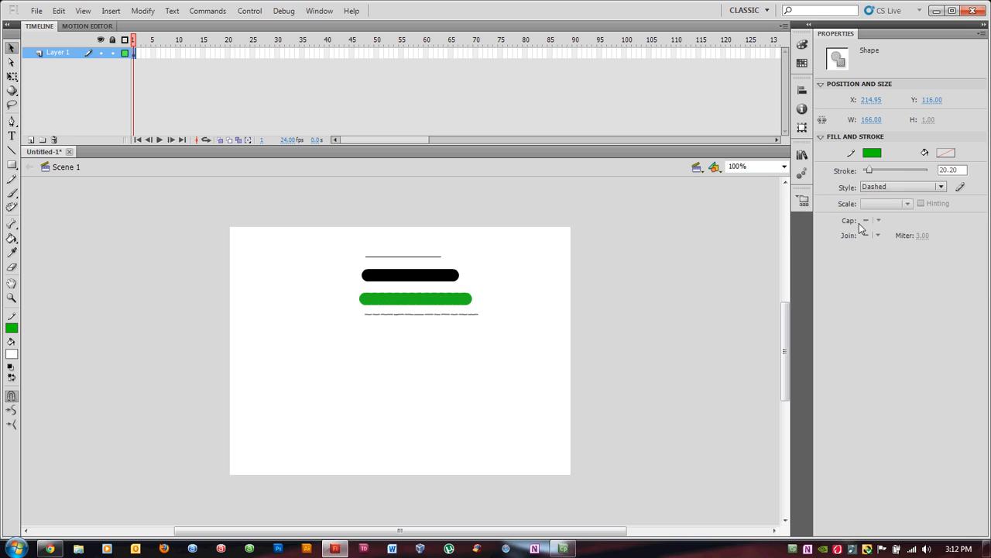
Step: Change the thick solid black line's stroke style to Hairline
{"action": "left_click", "coordinate": [423, 279]}
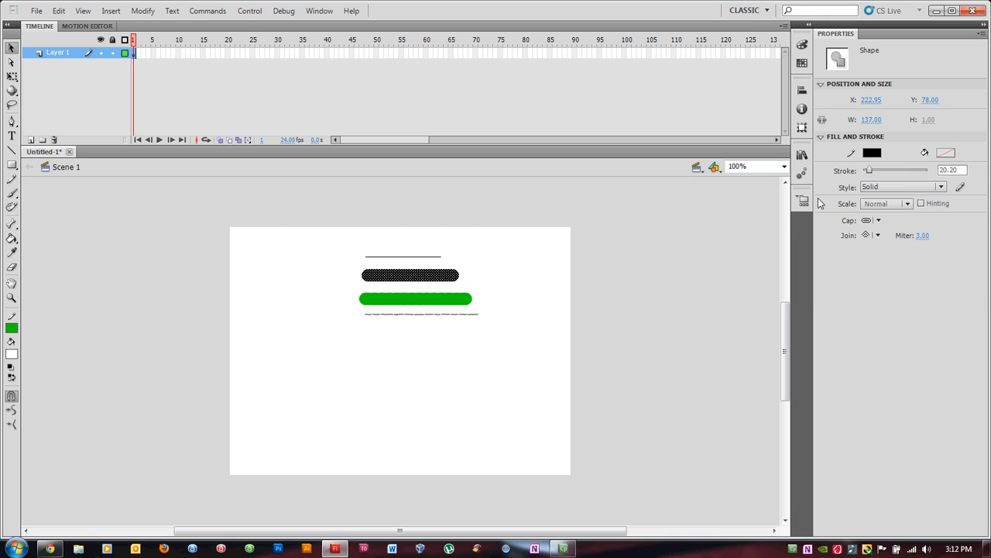
{"action": "left_click", "coordinate": [942, 188]}
{"action": "left_click", "coordinate": [919, 200]}
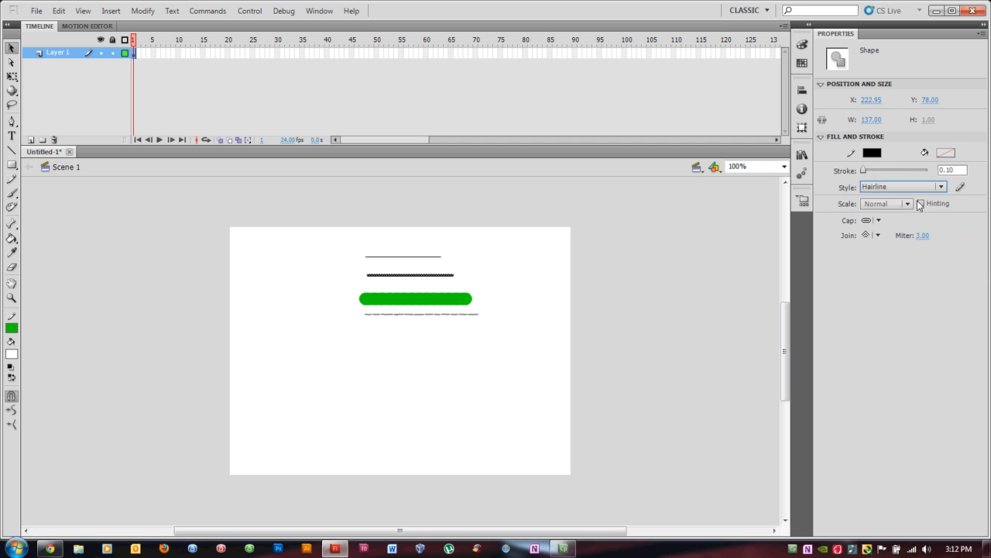